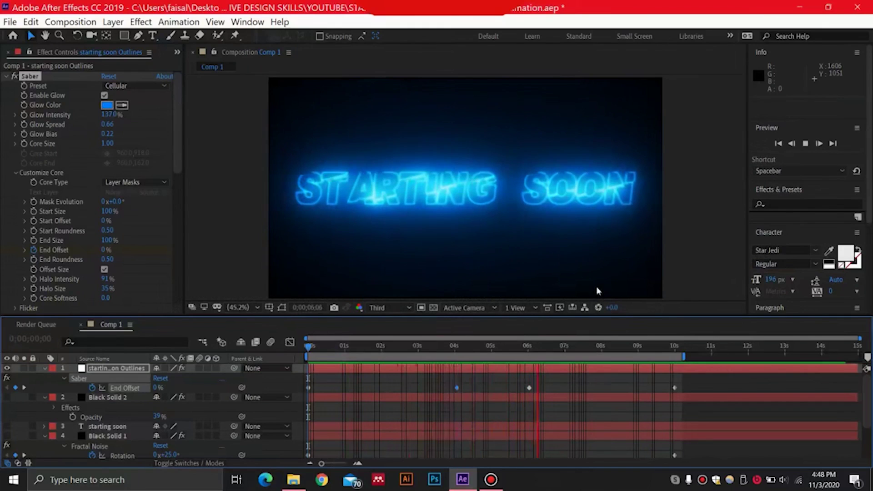
Step: Stop the preview and create Comp 2 at 1920×1080, 30 fps, 10 seconds, black background
{"action": "key", "text": "space"}
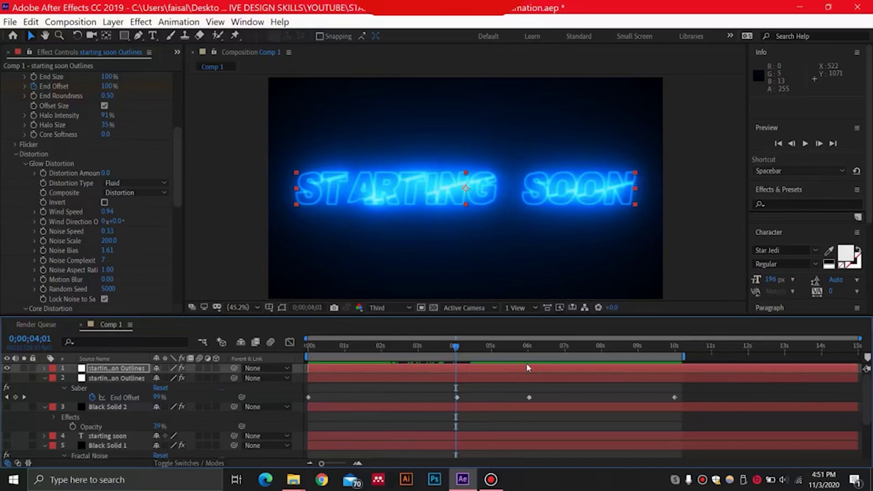
{"action": "left_click", "coordinate": [68, 23]}
{"action": "left_click", "coordinate": [71, 37]}
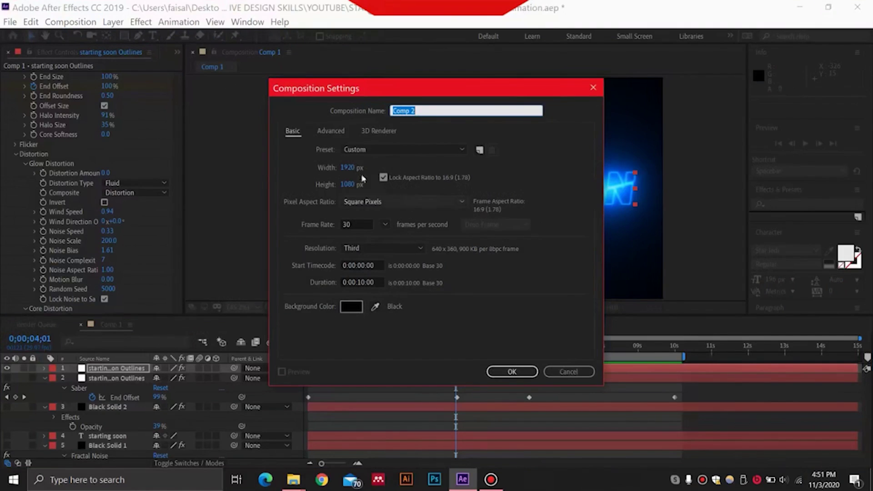
{"action": "left_click", "coordinate": [519, 373]}
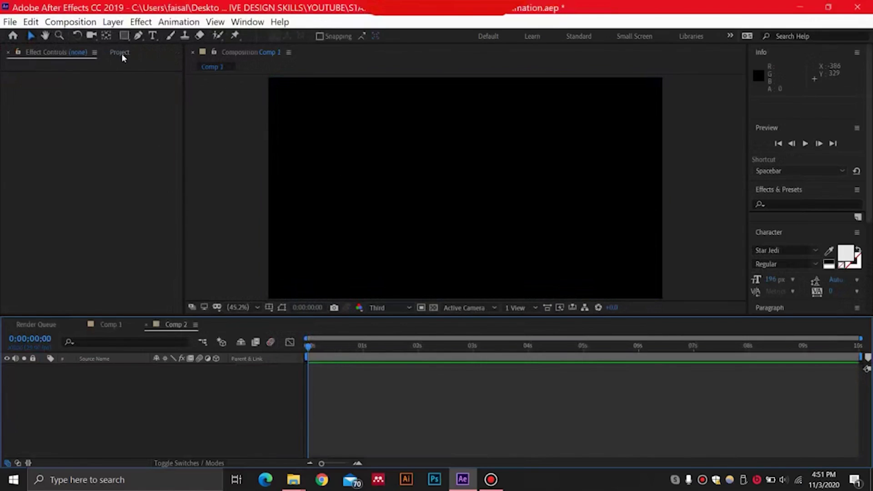
Step: Add a text layer reading 'starting soon' to Comp 2
{"action": "right_click", "coordinate": [117, 388]}
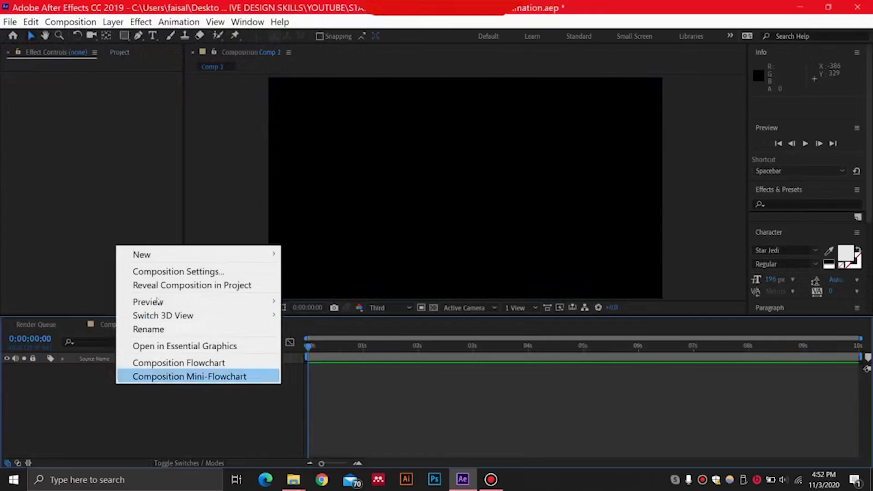
{"action": "mouse_move", "coordinate": [278, 255]}
{"action": "left_click", "coordinate": [330, 272]}
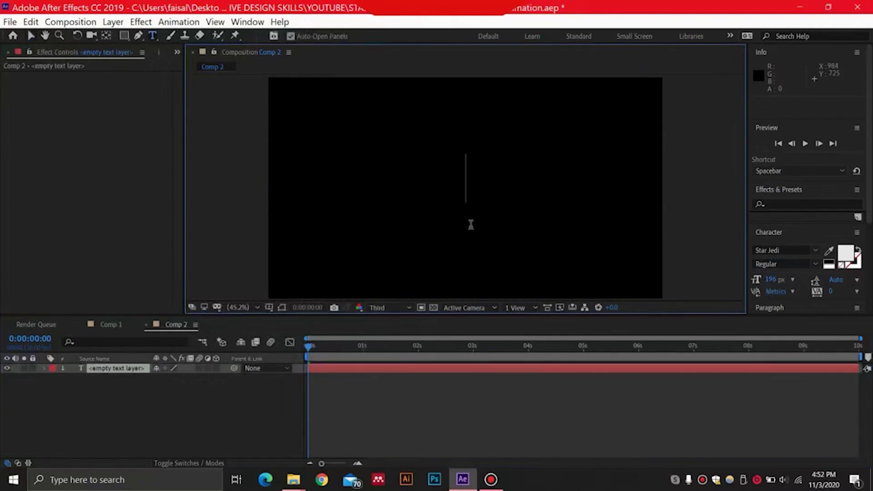
{"action": "type", "text": "start5"}
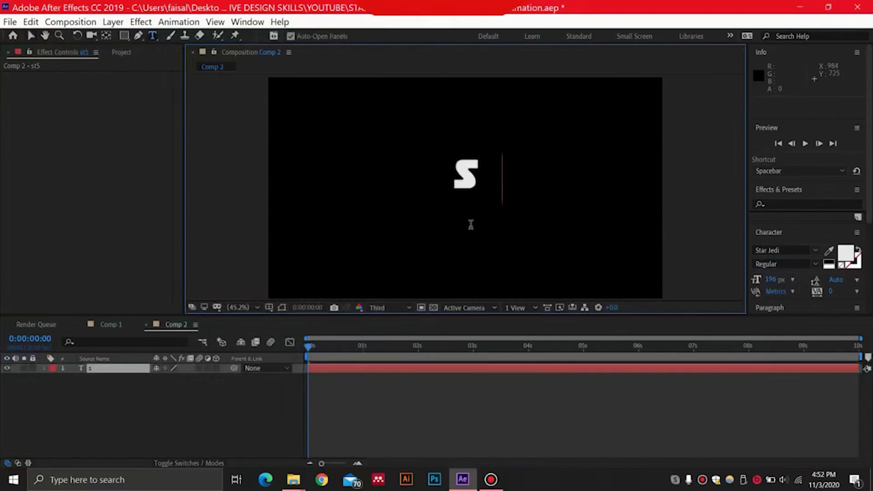
{"action": "key", "text": "BackSpace"}
{"action": "type", "text": "ing"}
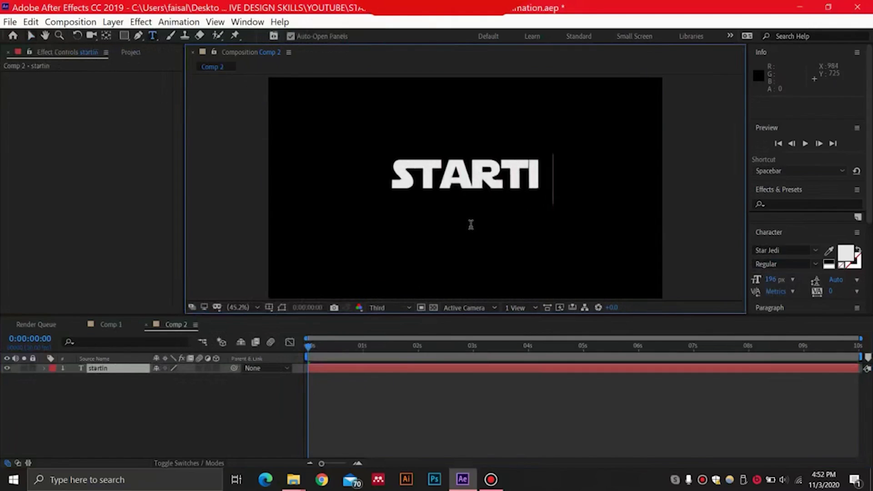
{"action": "type", "text": " soon"}
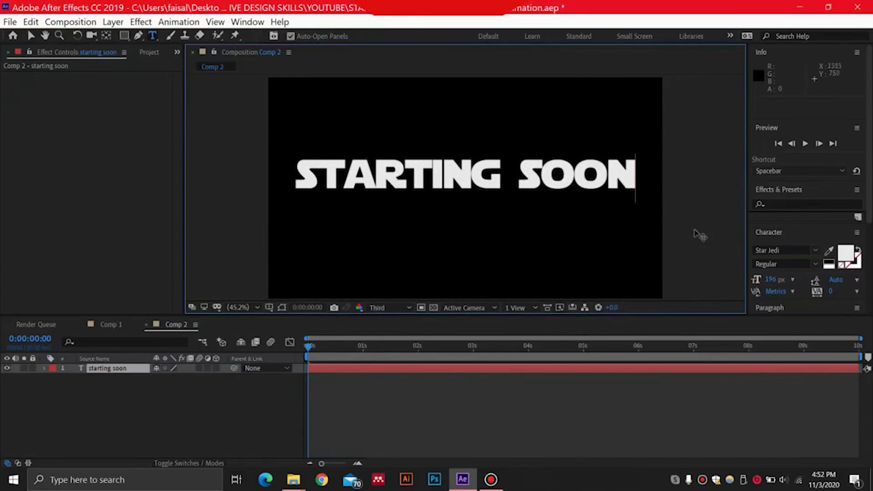
Step: Centre the text layer horizontally and vertically in the composition
{"action": "scroll", "coordinate": [773, 287], "scroll_direction": "down", "scroll_amount": 5}
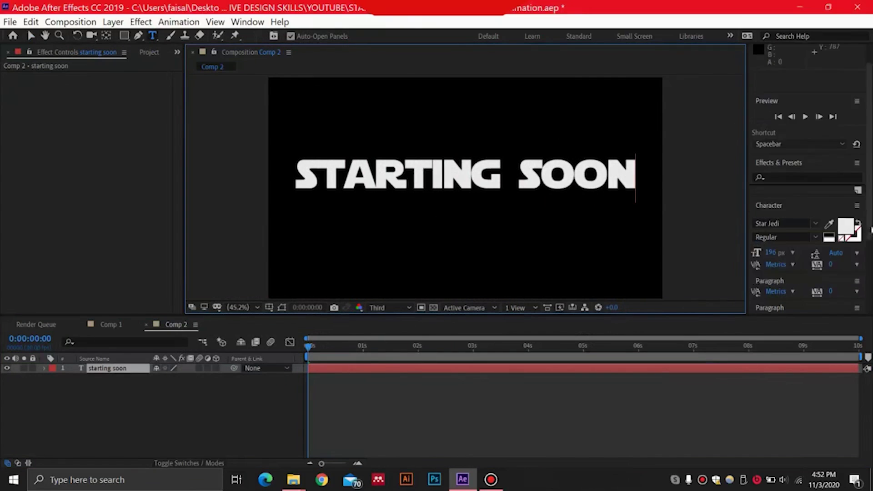
{"action": "left_click", "coordinate": [778, 275]}
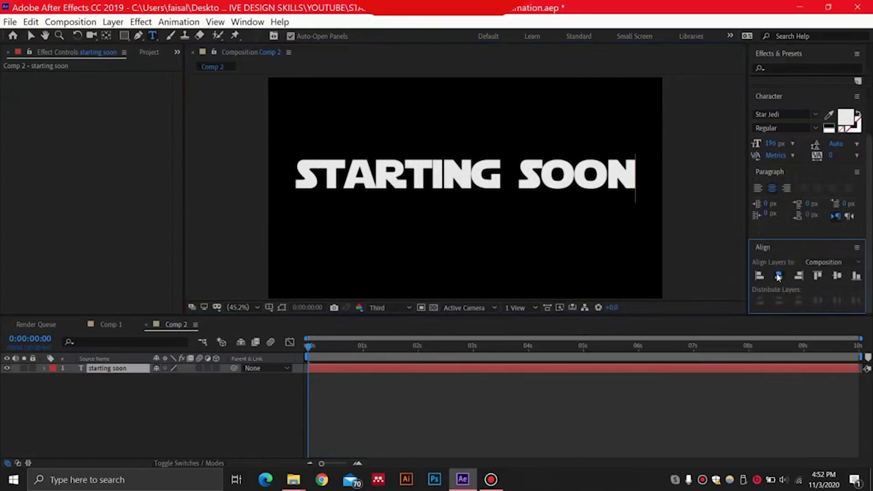
{"action": "left_click", "coordinate": [836, 276]}
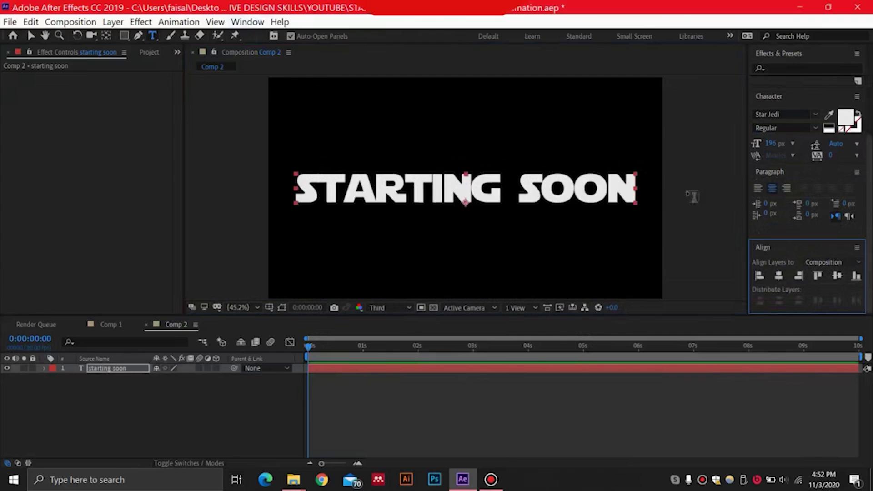
{"action": "left_click", "coordinate": [248, 21]}
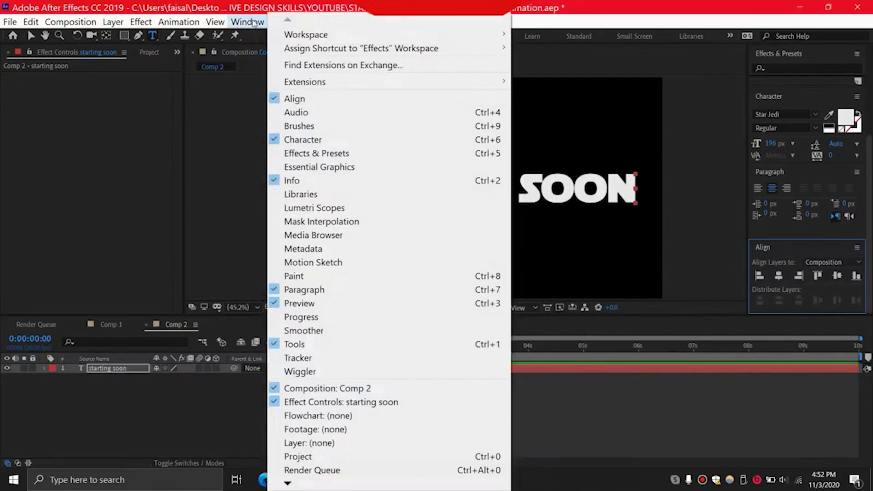
{"action": "left_click", "coordinate": [103, 250]}
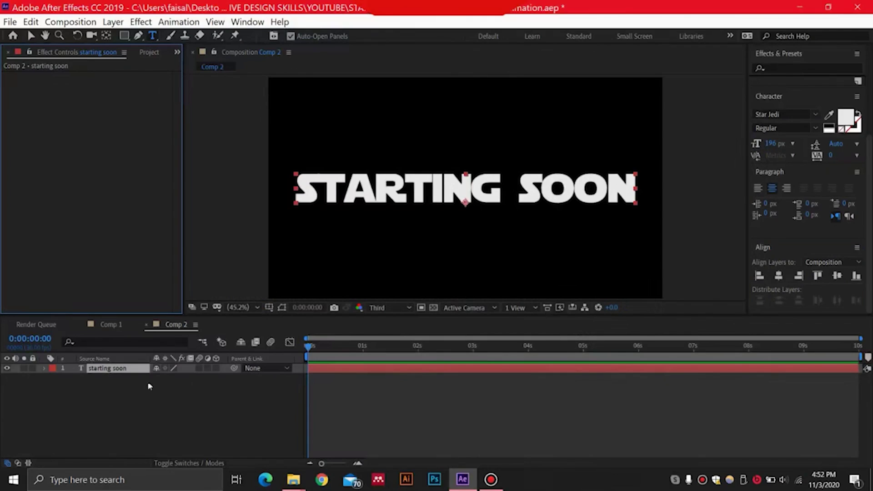
Step: Create masks from the 'starting soon' text, producing a starting soon Outlines layer
{"action": "left_click", "coordinate": [120, 372]}
{"action": "right_click", "coordinate": [120, 372]}
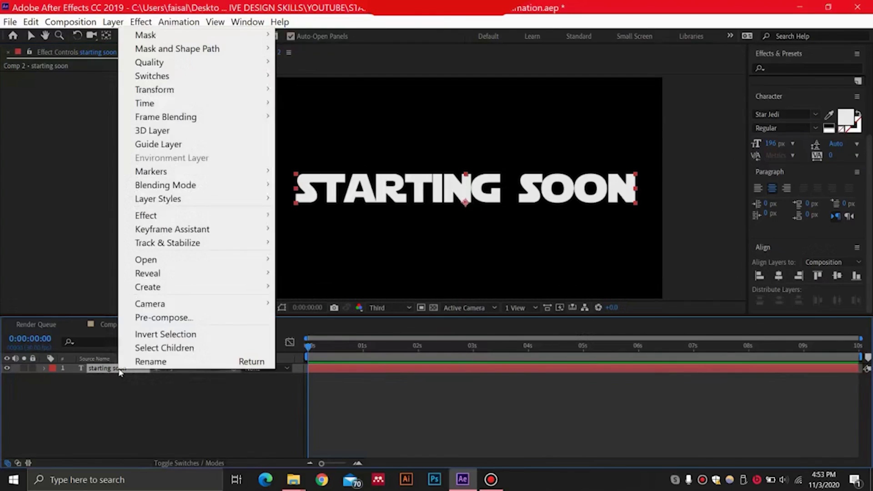
{"action": "mouse_move", "coordinate": [261, 288]}
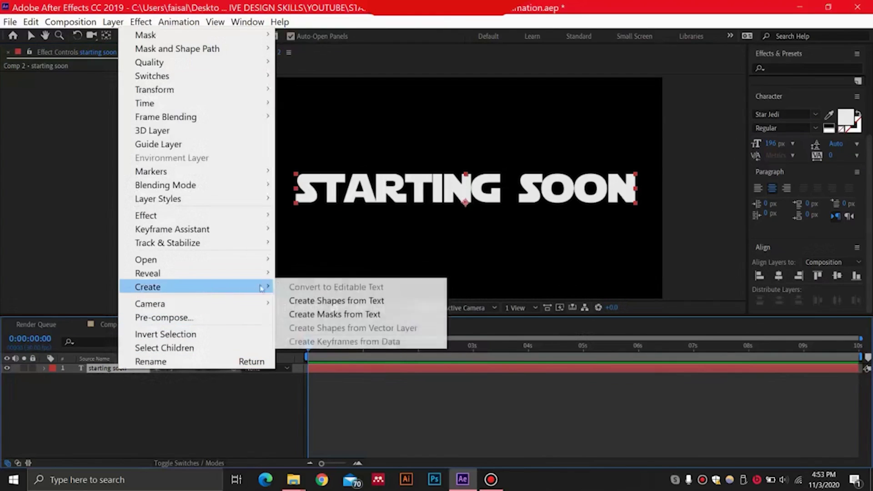
{"action": "left_click", "coordinate": [326, 315]}
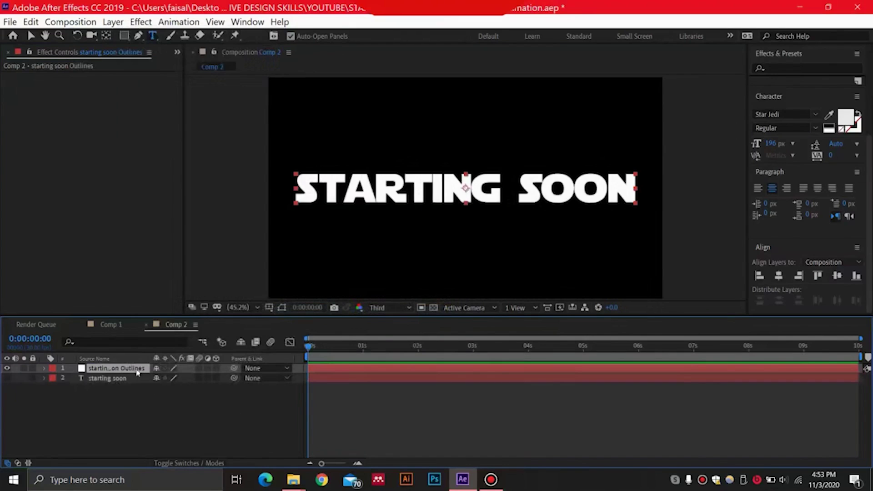
{"action": "scroll", "coordinate": [845, 202], "scroll_direction": "up", "scroll_amount": 3}
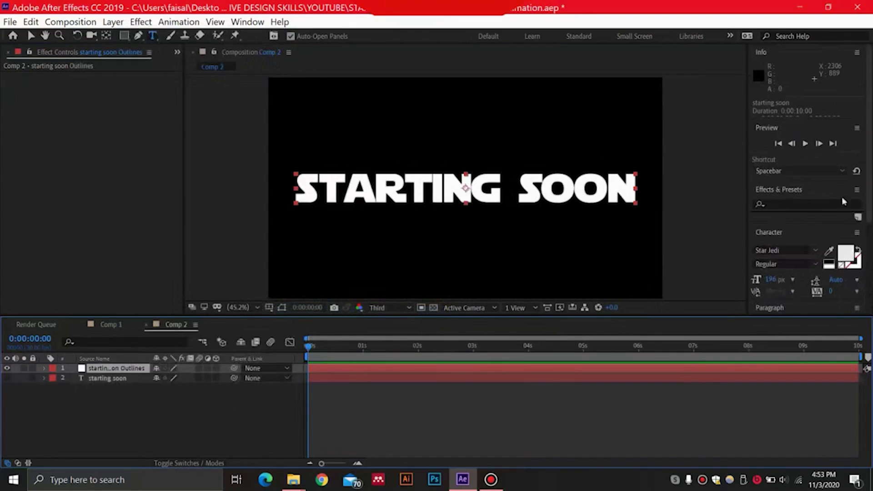
{"action": "left_click", "coordinate": [794, 203]}
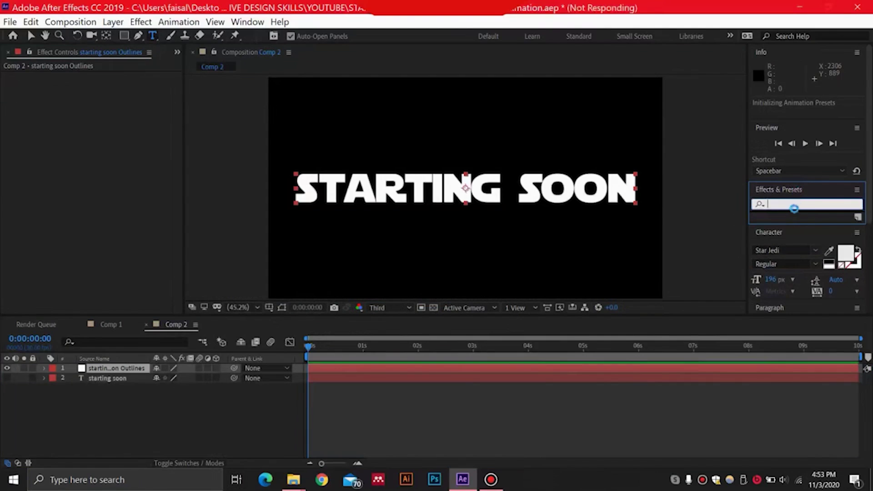
Step: Apply the Saber effect to the Outlines layer and set its Core Type to Layer Masks
{"action": "type", "text": "saber"}
{"action": "left_click_drag", "start_coordinate": [485, 309], "coordinate": [119, 372]}
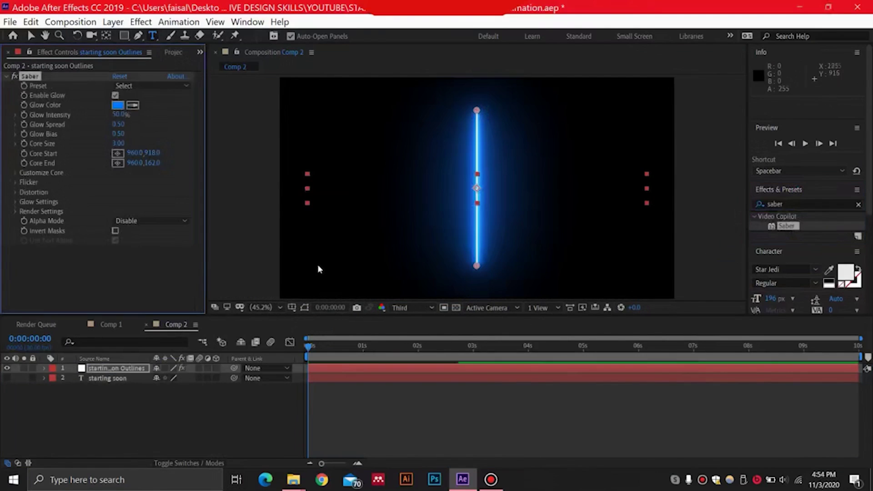
{"action": "key", "text": "v"}
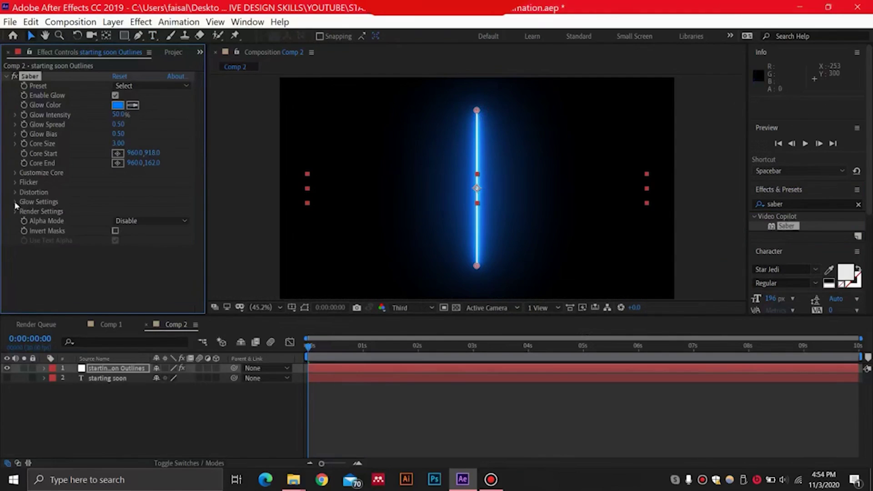
{"action": "left_click", "coordinate": [14, 172]}
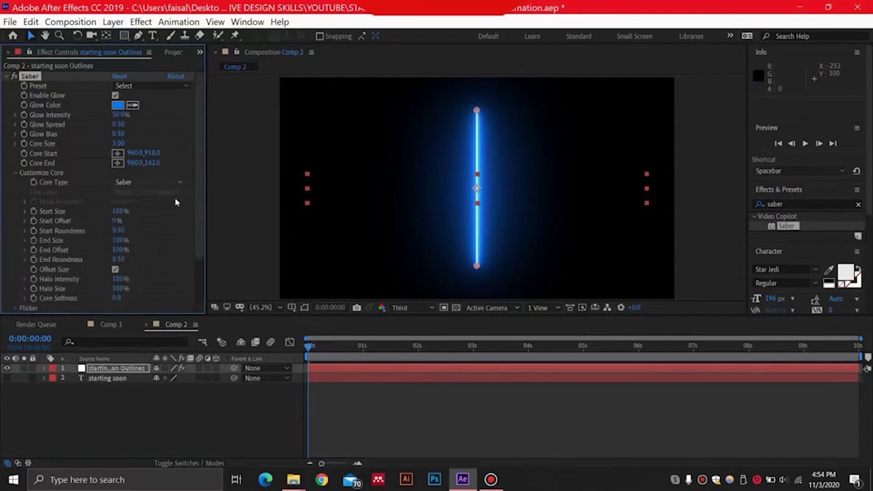
{"action": "scroll", "coordinate": [174, 204], "scroll_direction": "down", "scroll_amount": 1}
{"action": "left_click", "coordinate": [175, 157]}
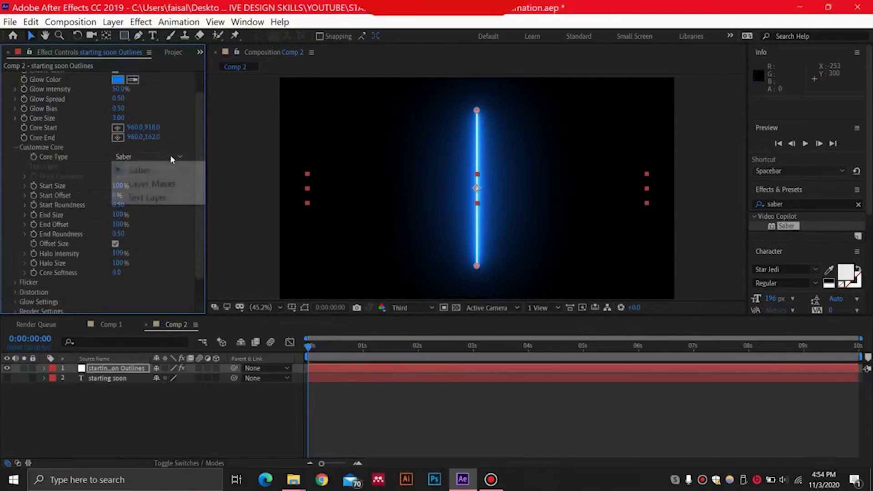
{"action": "left_click", "coordinate": [168, 183]}
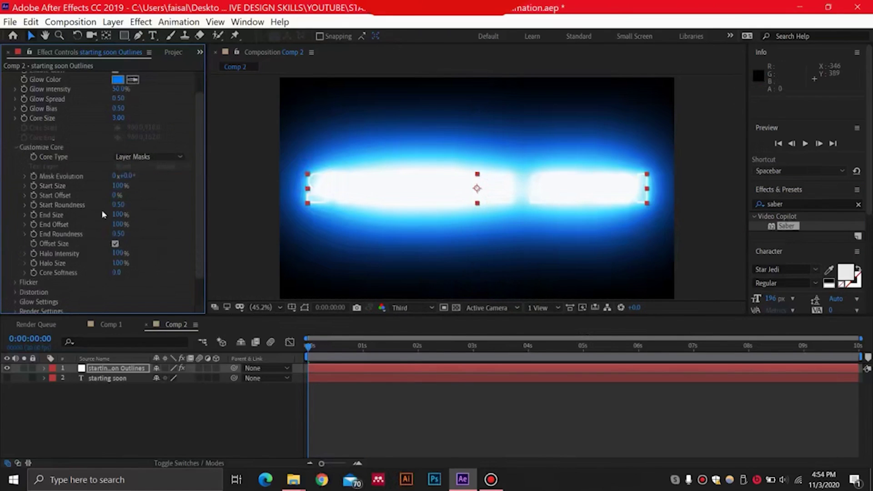
Step: Expand Saber's Render Settings and check the Alpha Mode and Composite Settings choices
{"action": "scroll", "coordinate": [72, 249], "scroll_direction": "down", "scroll_amount": 1}
{"action": "left_click", "coordinate": [15, 280]}
{"action": "scroll", "coordinate": [53, 222], "scroll_direction": "down", "scroll_amount": 2}
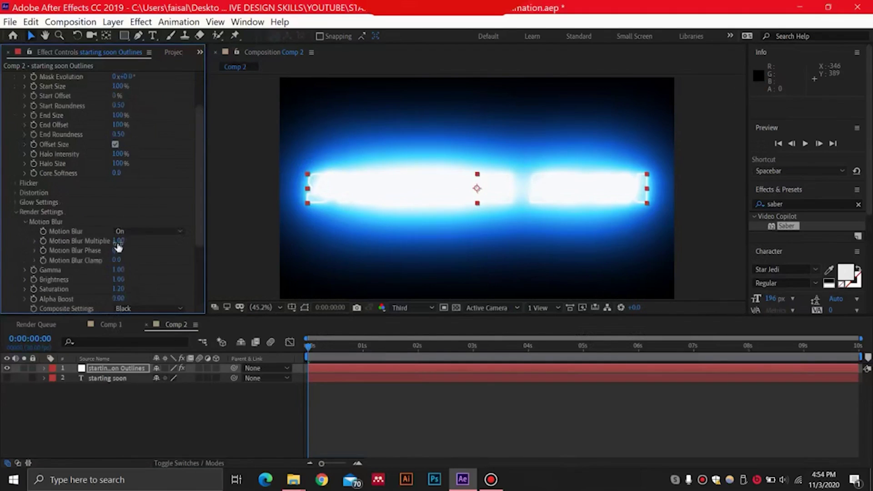
{"action": "scroll", "coordinate": [81, 206], "scroll_direction": "down", "scroll_amount": 1}
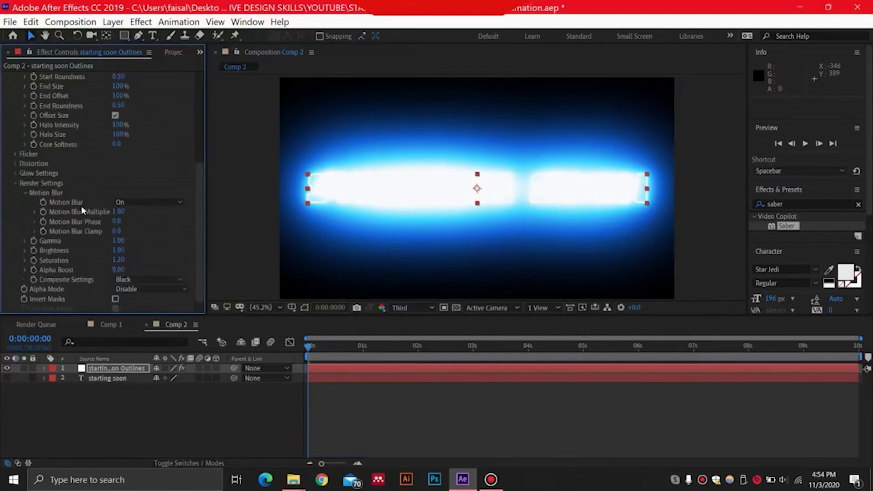
{"action": "left_click", "coordinate": [176, 289]}
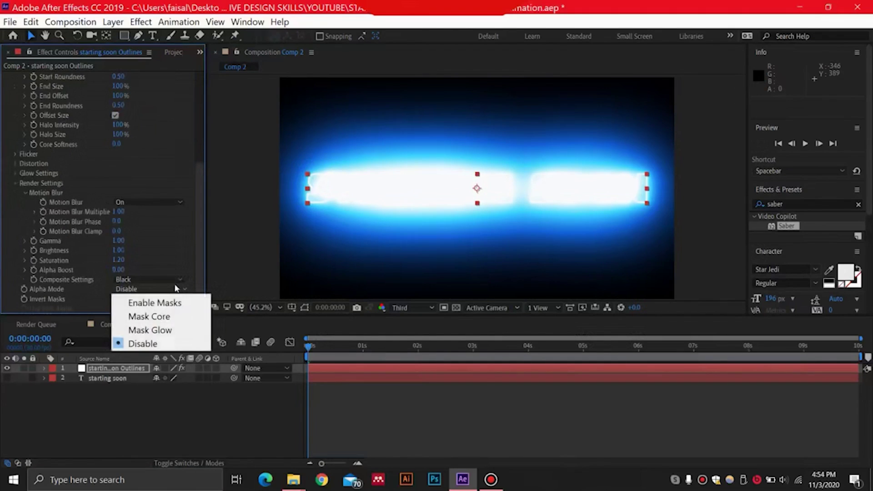
{"action": "left_click", "coordinate": [177, 281]}
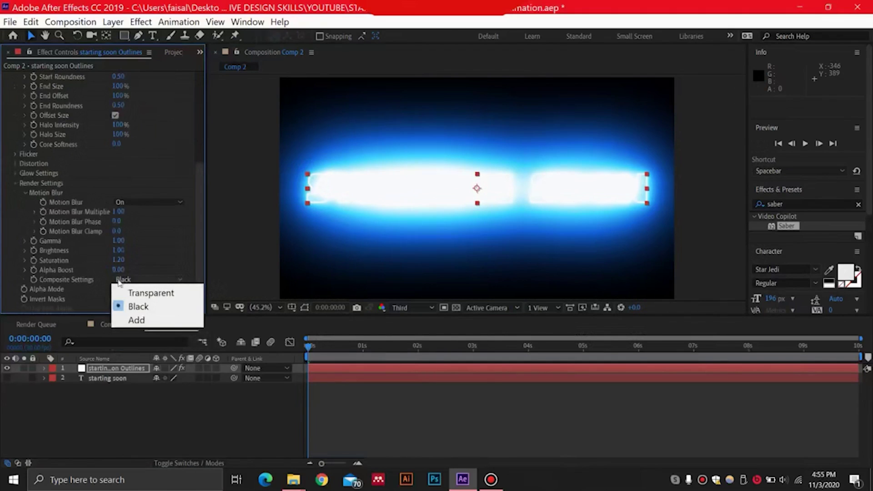
Step: Set Composite Settings to Transparent and apply the Cellular Saber preset
{"action": "left_click", "coordinate": [174, 293]}
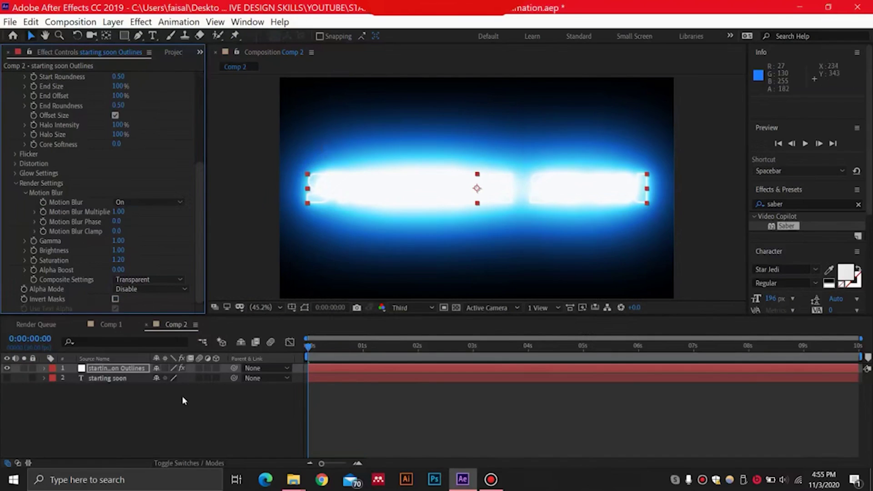
{"action": "scroll", "coordinate": [150, 155], "scroll_direction": "up", "scroll_amount": 5}
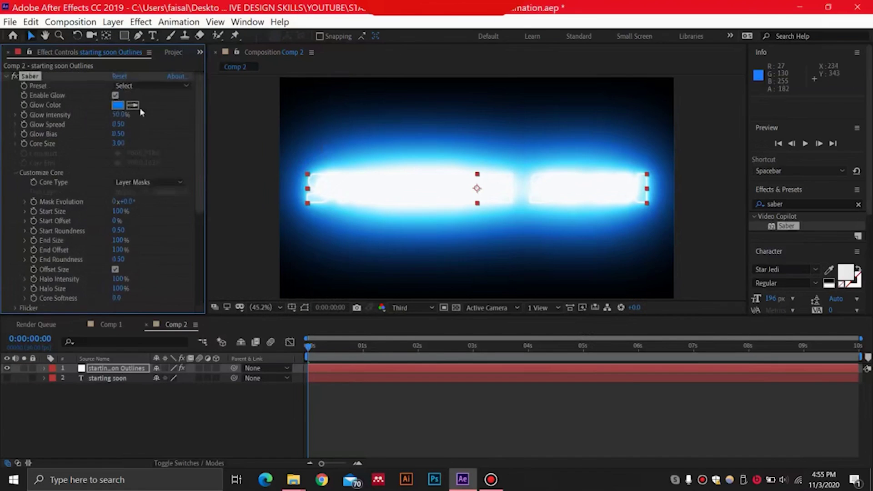
{"action": "left_click", "coordinate": [150, 85]}
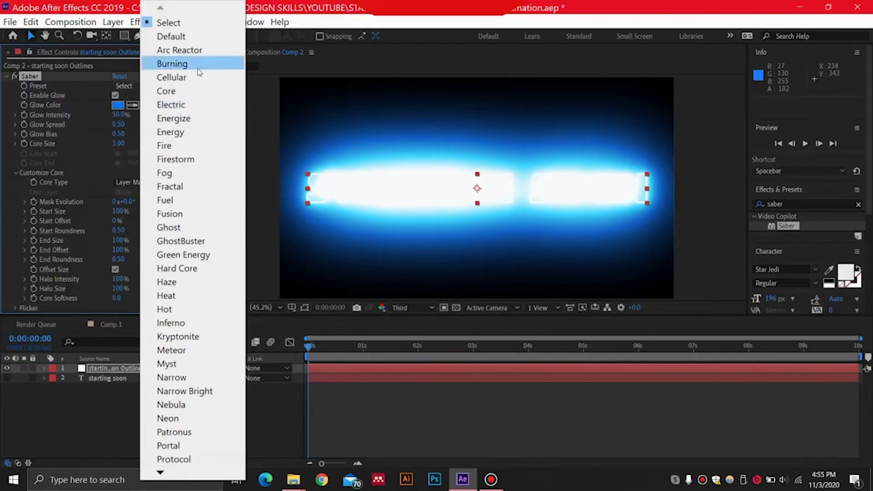
{"action": "left_click", "coordinate": [385, 169]}
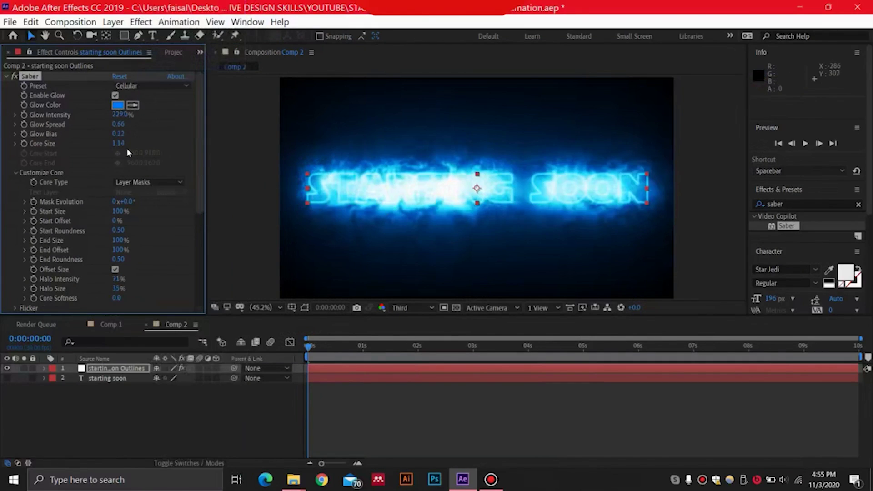
Step: Set Saber's Glow Intensity to 137% and Core Size to 1
{"action": "left_click", "coordinate": [120, 114]}
{"action": "type", "text": "137"}
{"action": "key", "text": "Return"}
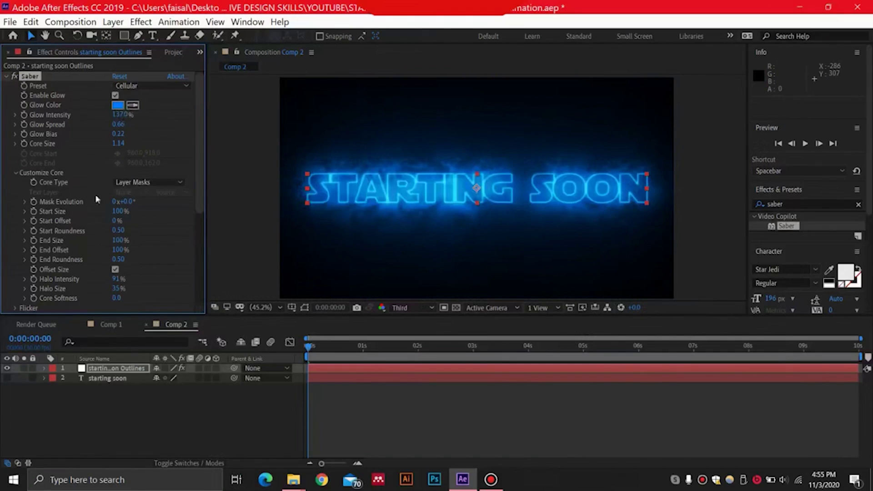
{"action": "left_click", "coordinate": [118, 144]}
{"action": "type", "text": "1"}
{"action": "key", "text": "Return"}
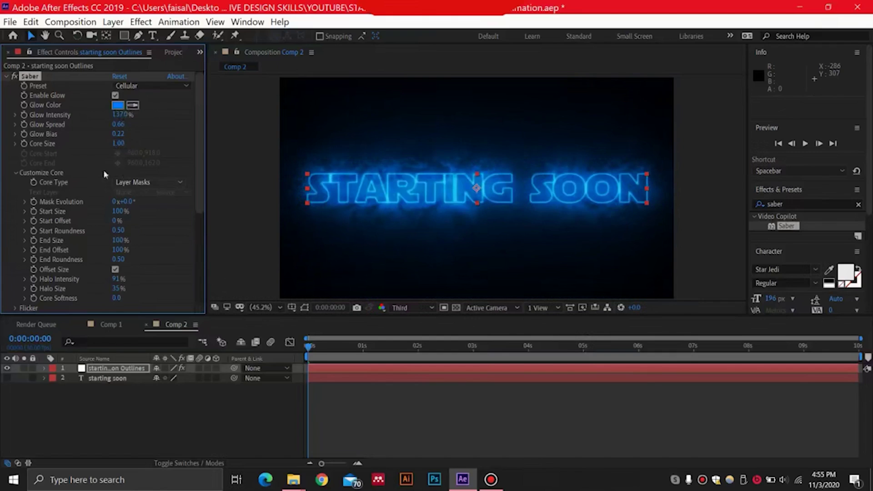
{"action": "scroll", "coordinate": [107, 216], "scroll_direction": "down", "scroll_amount": 3}
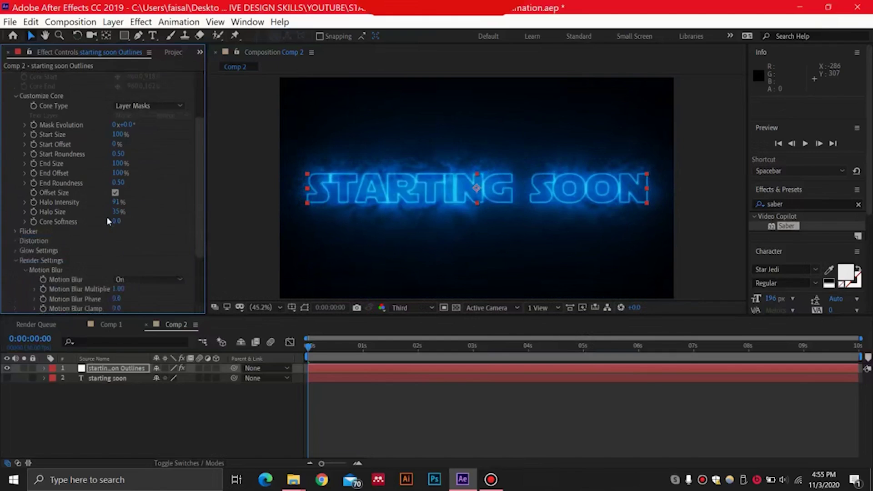
{"action": "left_click", "coordinate": [15, 240]}
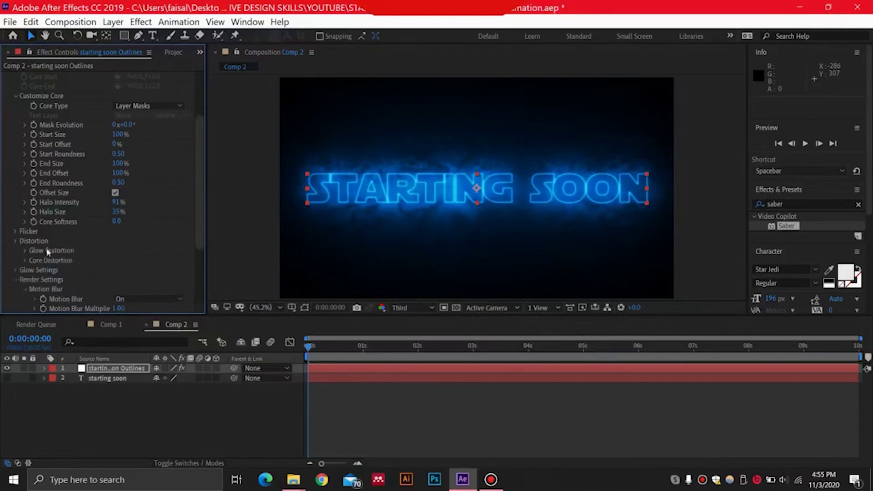
Step: Set Saber's Glow Distortion amount to 0 for a clean, undistorted outline glow
{"action": "left_click", "coordinate": [26, 251]}
{"action": "scroll", "coordinate": [86, 253], "scroll_direction": "down", "scroll_amount": 3}
{"action": "left_click", "coordinate": [117, 183]}
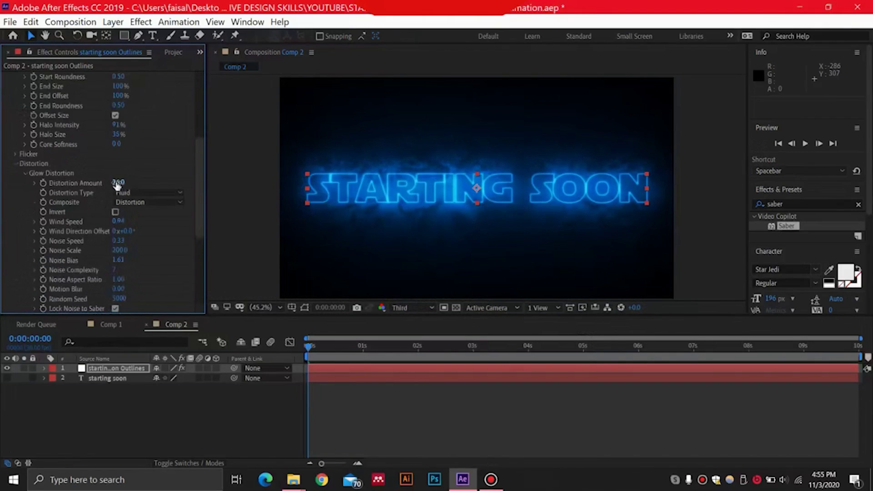
{"action": "type", "text": "0"}
{"action": "key", "text": "Return"}
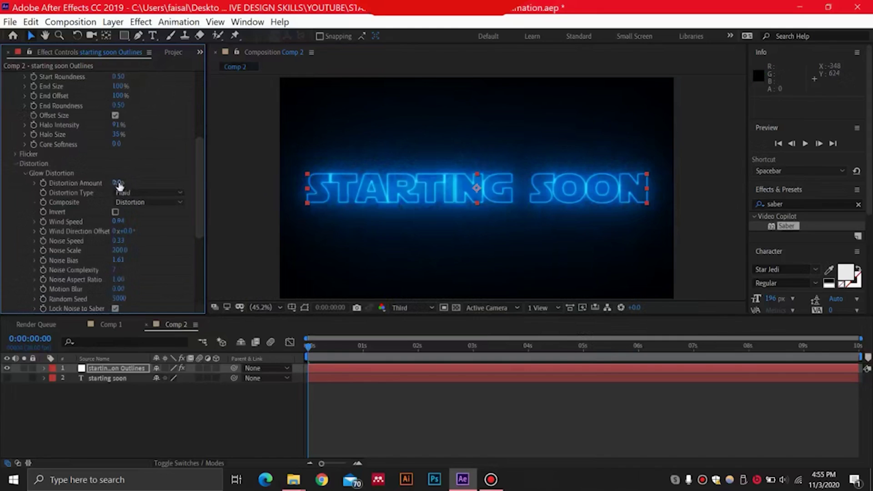
{"action": "mouse_move", "coordinate": [119, 183]}
{"action": "left_mouse_down"}
{"action": "mouse_move", "coordinate": [171, 179]}
{"action": "mouse_move", "coordinate": [104, 183]}
{"action": "left_mouse_up"}
{"action": "left_click_drag", "start_coordinate": [201, 173], "coordinate": [203, 193]}
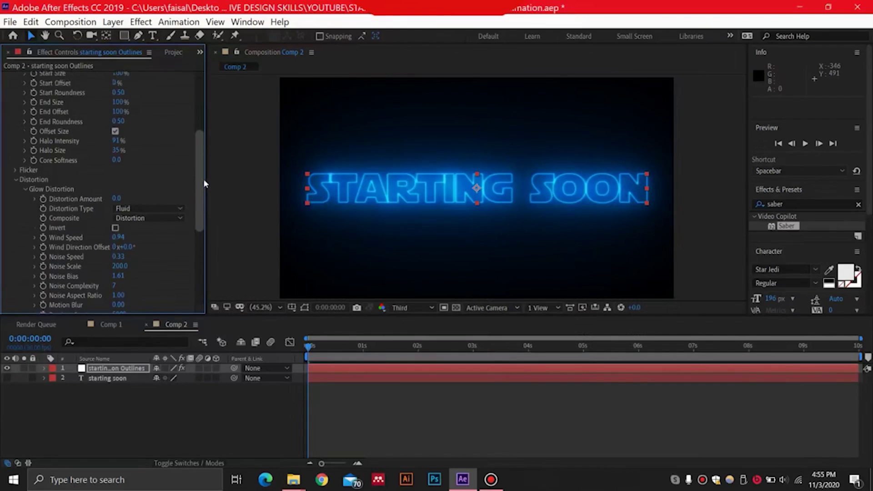
{"action": "left_click_drag", "start_coordinate": [203, 178], "coordinate": [200, 129]}
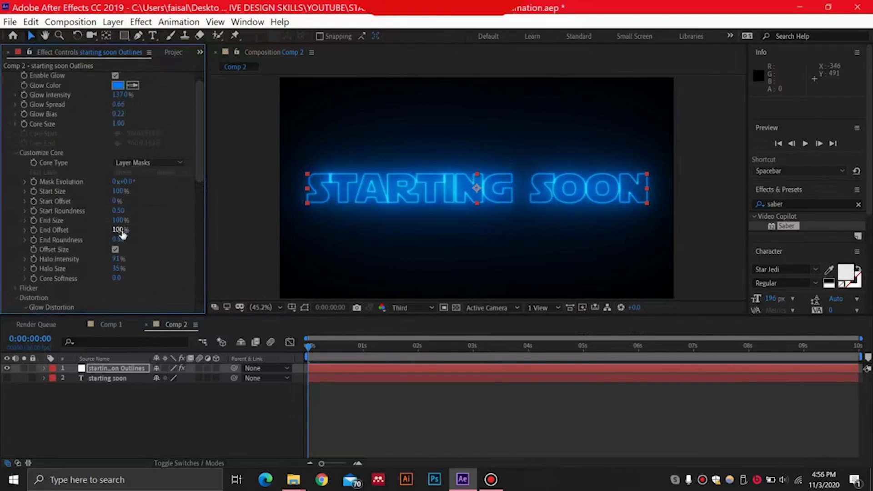
Step: Keyframe Saber's End Offset at 0% at 0 s and 100% at 3 s
{"action": "left_click_drag", "start_coordinate": [119, 230], "coordinate": [138, 232]}
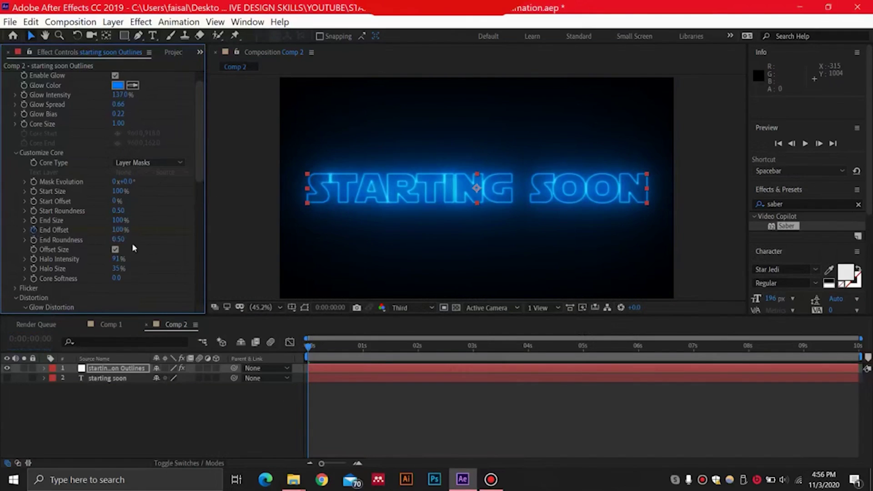
{"action": "type", "text": "0"}
{"action": "key", "text": "Return"}
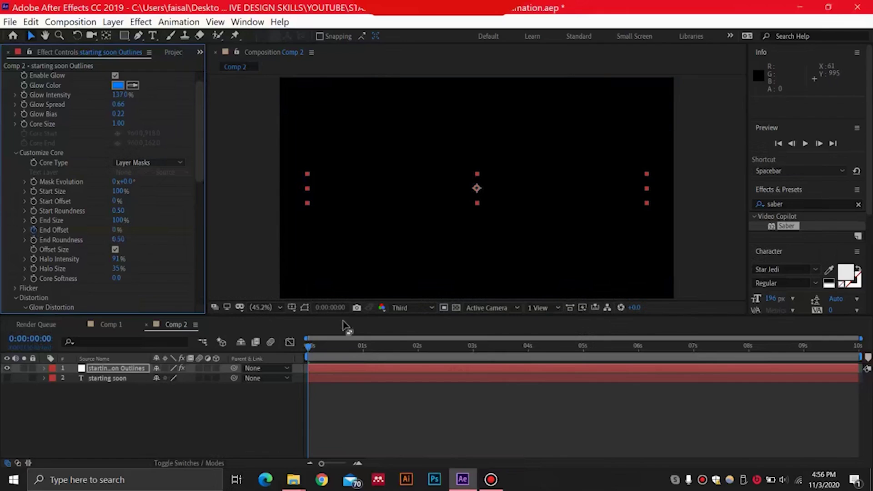
{"action": "left_click_drag", "start_coordinate": [309, 348], "coordinate": [473, 348]}
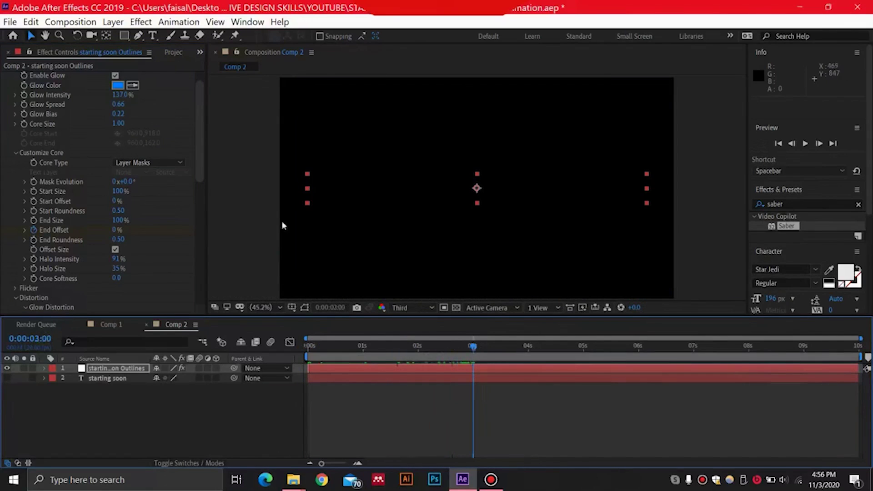
{"action": "left_click", "coordinate": [115, 229]}
{"action": "type", "text": "100"}
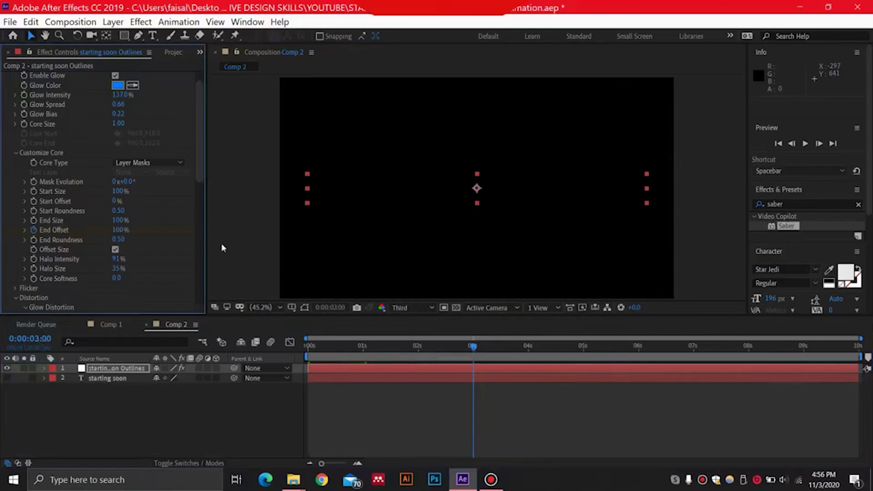
Step: Reveal the Outlines layer's End Offset keyframes and scrub past 3 s to check the write-on
{"action": "mouse_move", "coordinate": [473, 347]}
{"action": "left_mouse_down"}
{"action": "mouse_move", "coordinate": [394, 345]}
{"action": "mouse_move", "coordinate": [484, 346]}
{"action": "mouse_move", "coordinate": [469, 345]}
{"action": "left_mouse_up"}
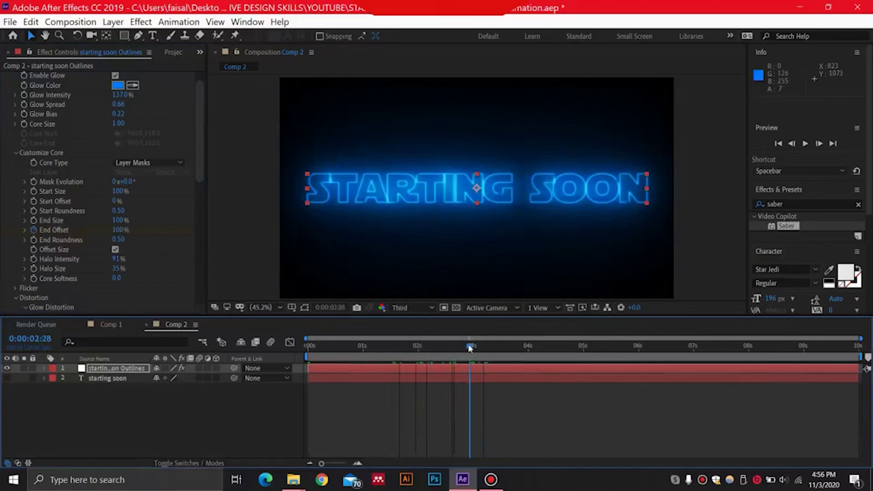
{"action": "left_click", "coordinate": [135, 368]}
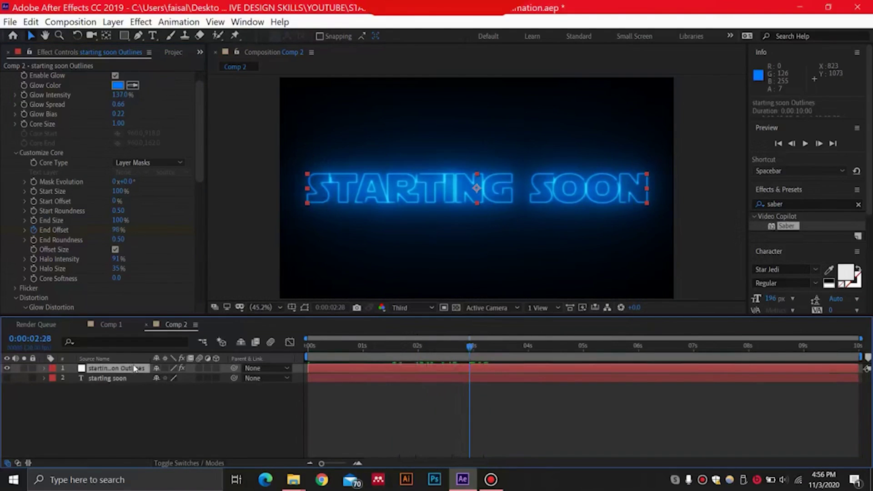
{"action": "key", "text": "u"}
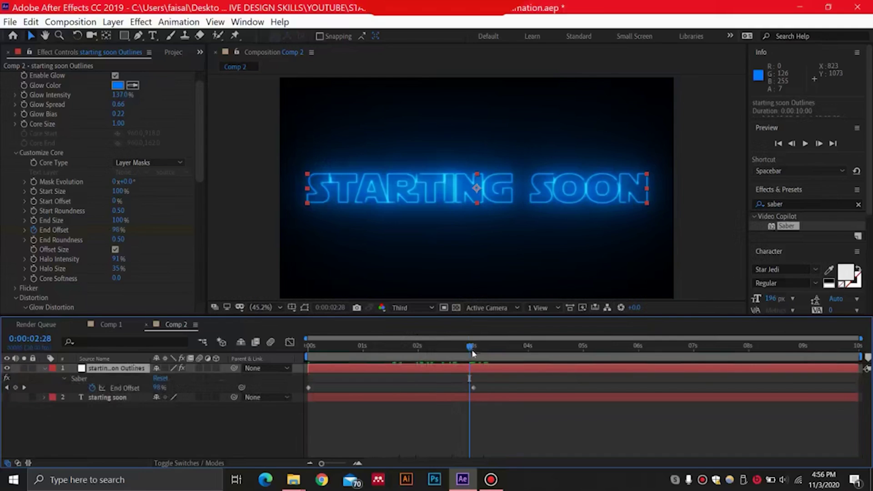
{"action": "left_click_drag", "start_coordinate": [470, 347], "coordinate": [484, 346]}
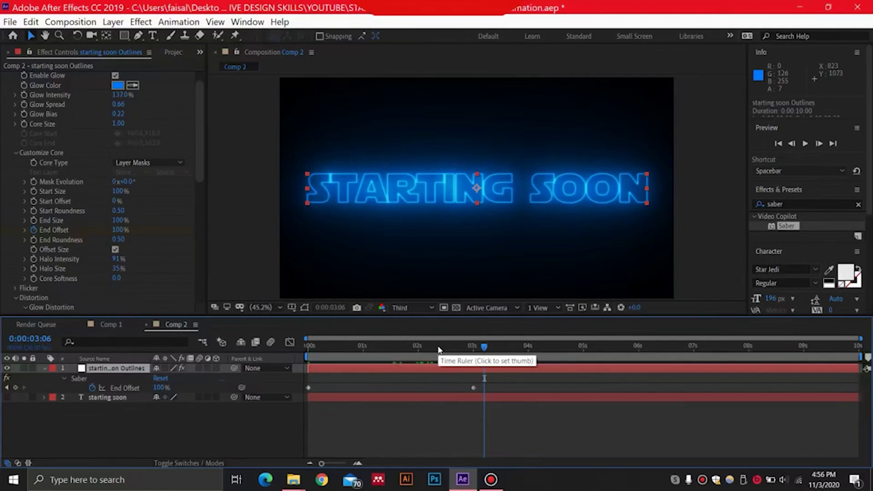
{"action": "mouse_move", "coordinate": [484, 347]}
{"action": "left_mouse_down"}
{"action": "mouse_move", "coordinate": [504, 346]}
{"action": "mouse_move", "coordinate": [471, 351]}
{"action": "mouse_move", "coordinate": [482, 348]}
{"action": "left_mouse_up"}
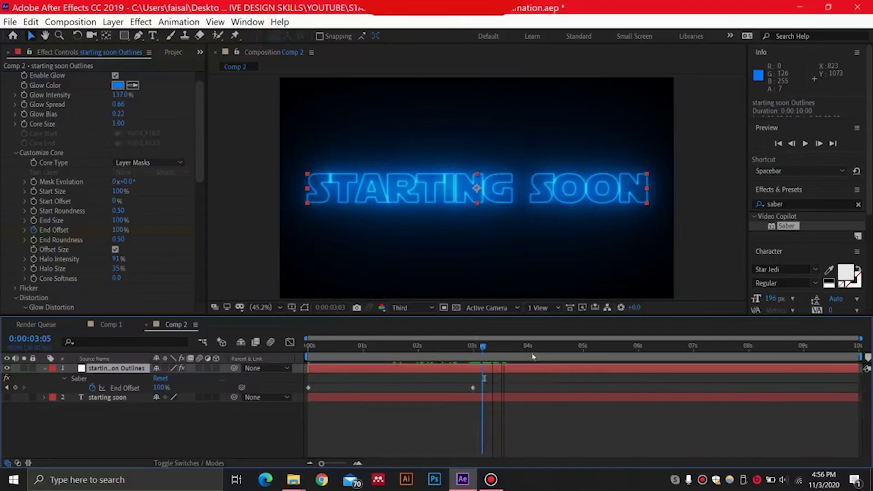
{"action": "left_click_drag", "start_coordinate": [532, 357], "coordinate": [637, 368]}
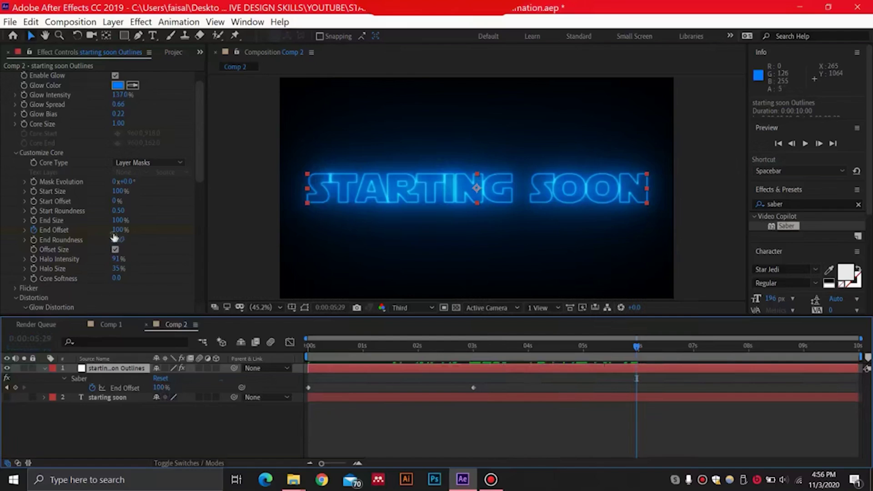
Step: Hold End Offset with a keyframe near 6 s, drop it to 0% on the last frame, and preview
{"action": "left_click", "coordinate": [16, 388]}
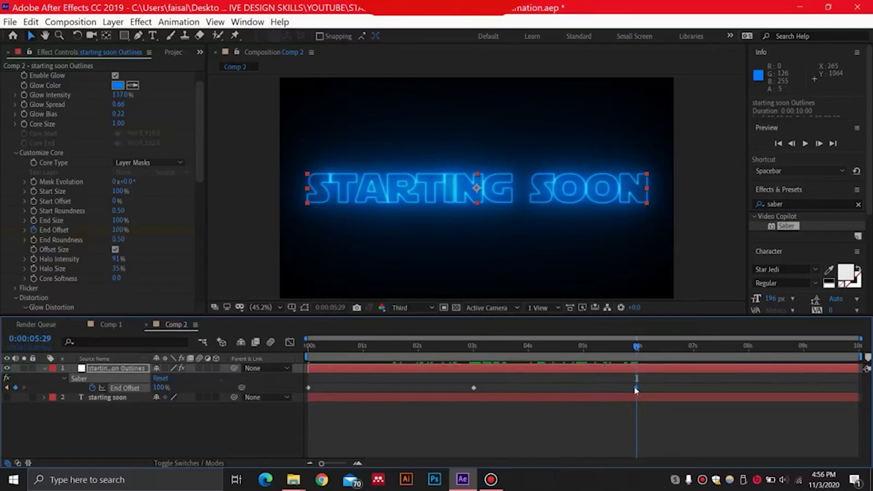
{"action": "left_click_drag", "start_coordinate": [635, 348], "coordinate": [709, 347]}
{"action": "left_click_drag", "start_coordinate": [765, 353], "coordinate": [859, 361]}
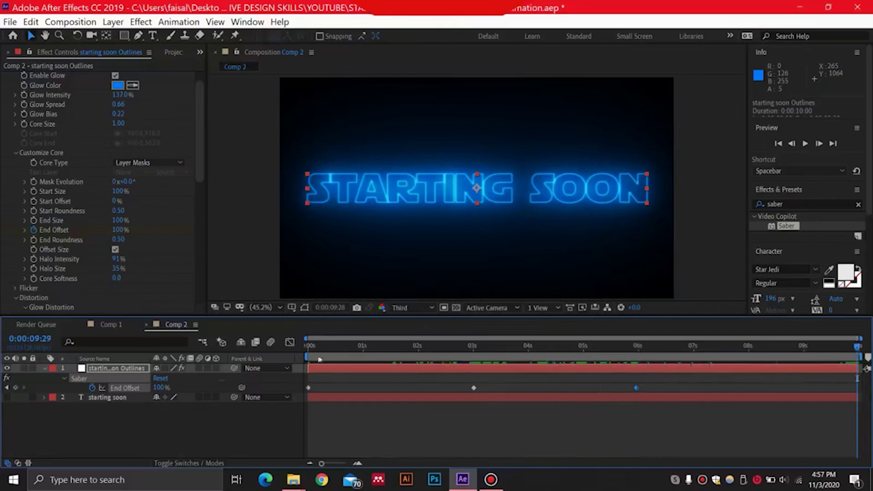
{"action": "left_click", "coordinate": [119, 229]}
{"action": "type", "text": "0"}
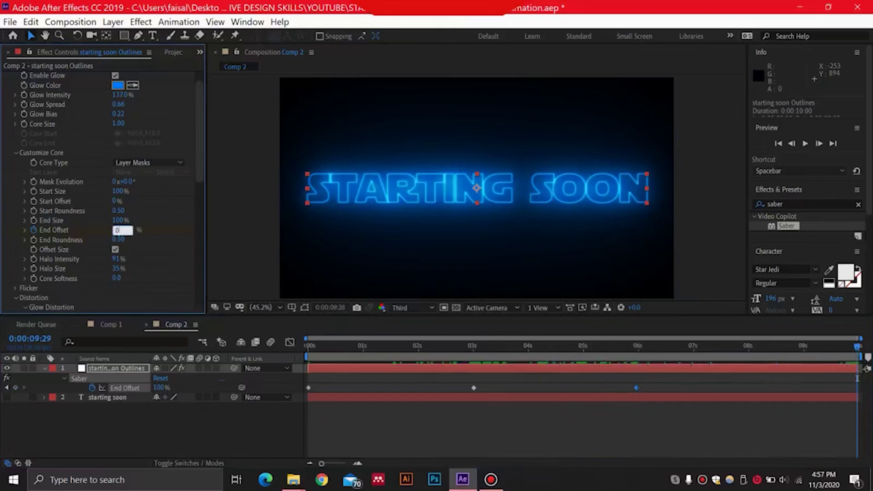
{"action": "key", "text": "Return"}
{"action": "key", "text": "space"}
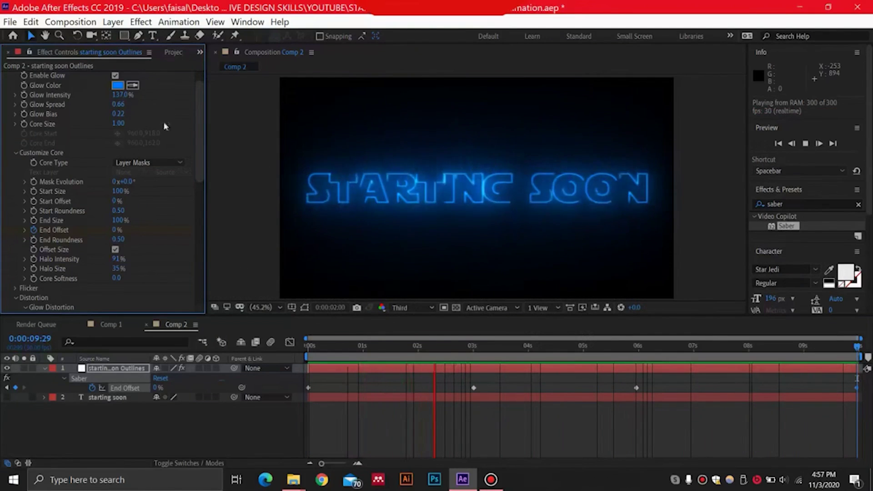
Step: Change Saber's Glow Color from blue to red (FF0000)
{"action": "key", "text": "space"}
{"action": "left_click", "coordinate": [117, 85]}
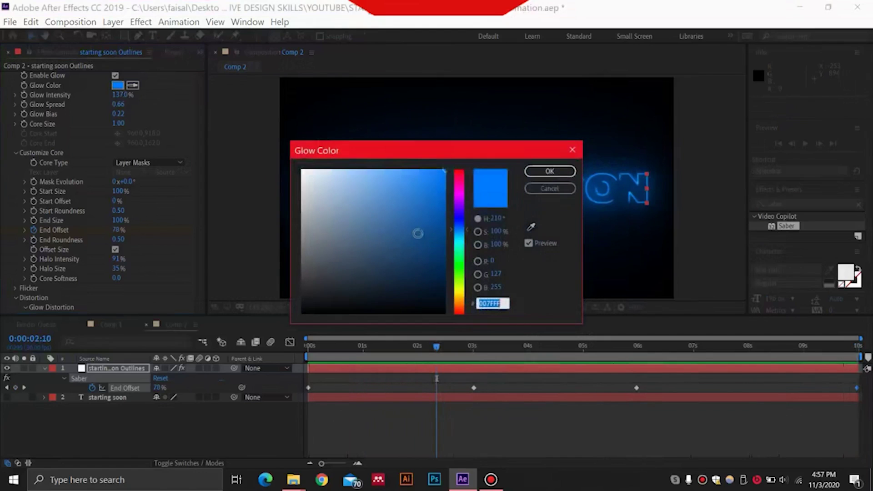
{"action": "left_click_drag", "start_coordinate": [461, 185], "coordinate": [459, 171]}
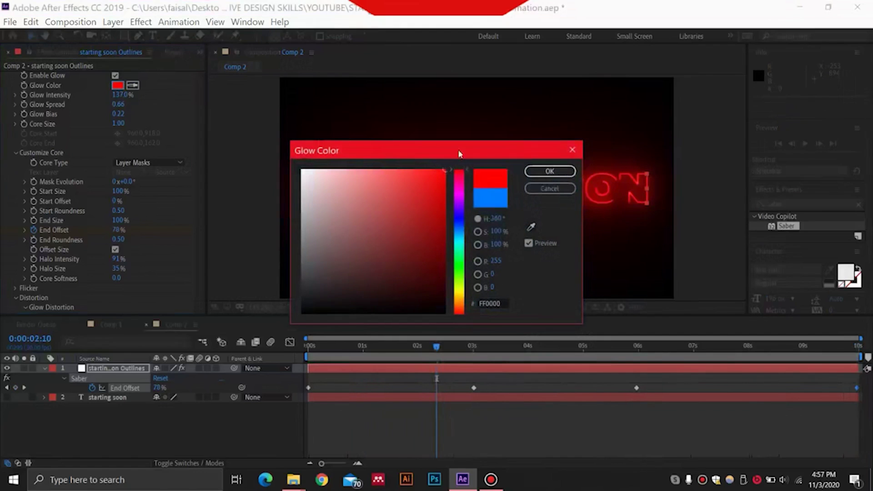
{"action": "left_click", "coordinate": [550, 171]}
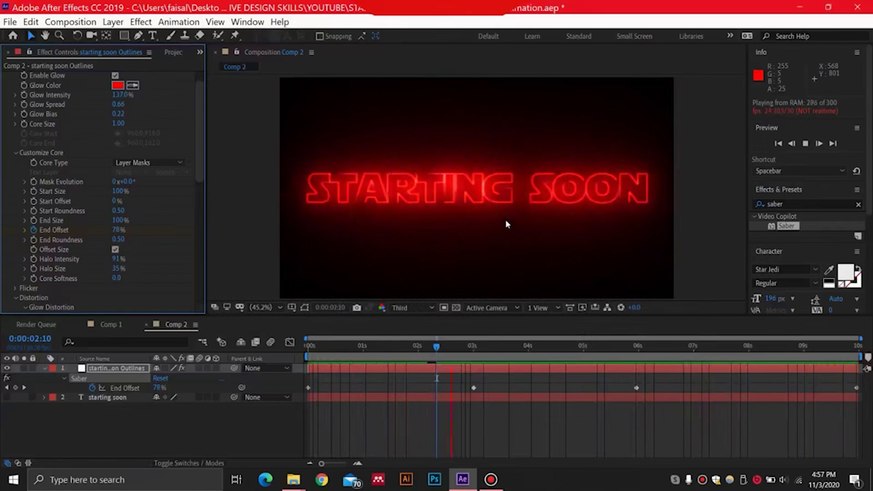
Step: Apply the Electric Saber preset and preview the look
{"action": "key", "text": "space"}
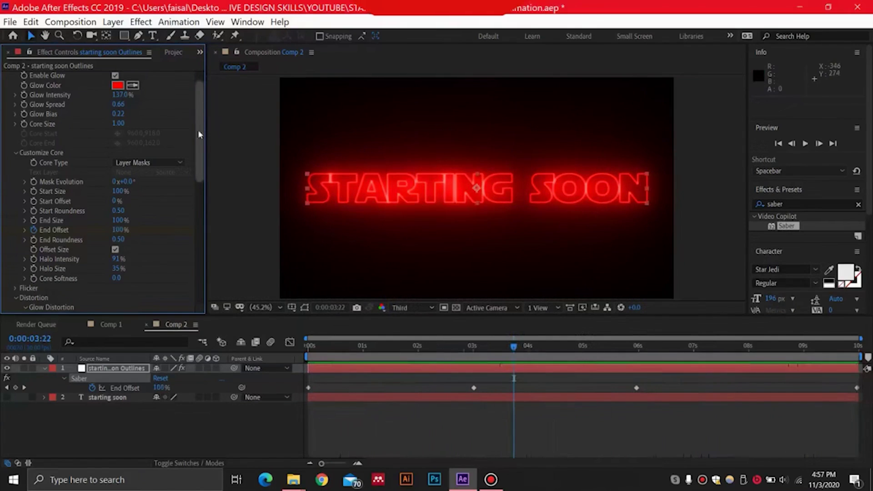
{"action": "scroll", "coordinate": [198, 129], "scroll_direction": "up", "scroll_amount": 2}
{"action": "left_click", "coordinate": [168, 84]}
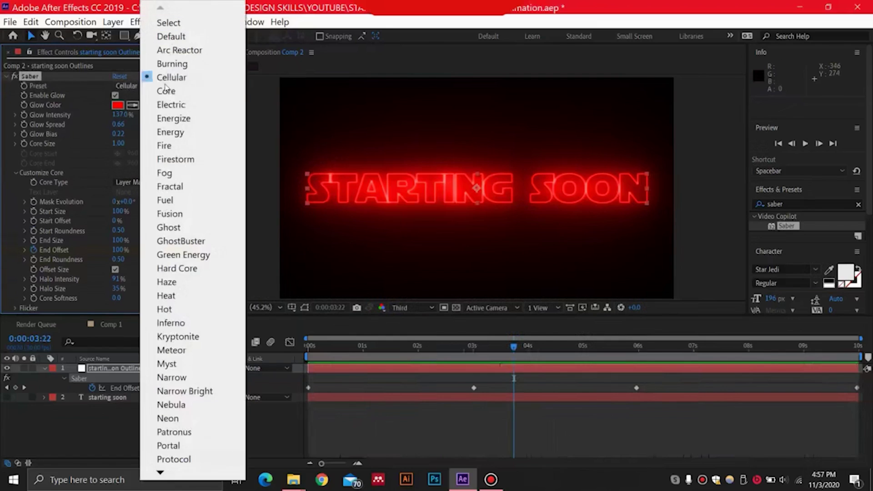
{"action": "left_click", "coordinate": [177, 105]}
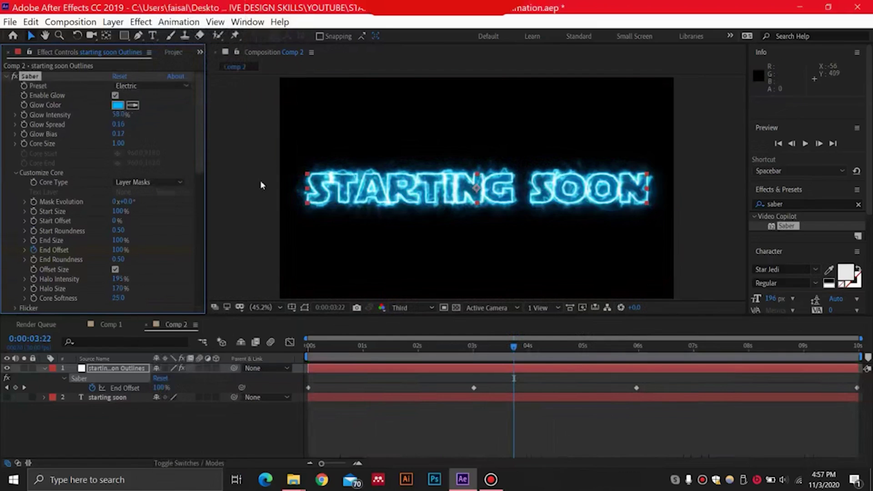
{"action": "key", "text": "space"}
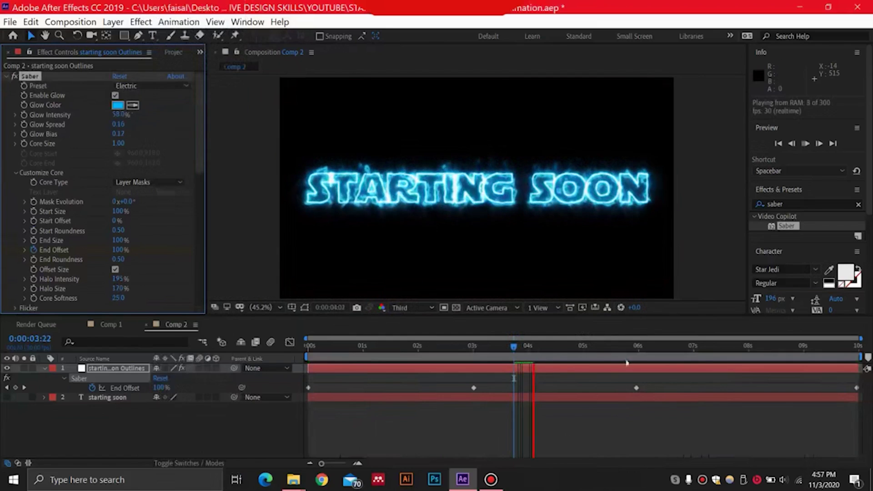
{"action": "left_click_drag", "start_coordinate": [543, 353], "coordinate": [328, 321]}
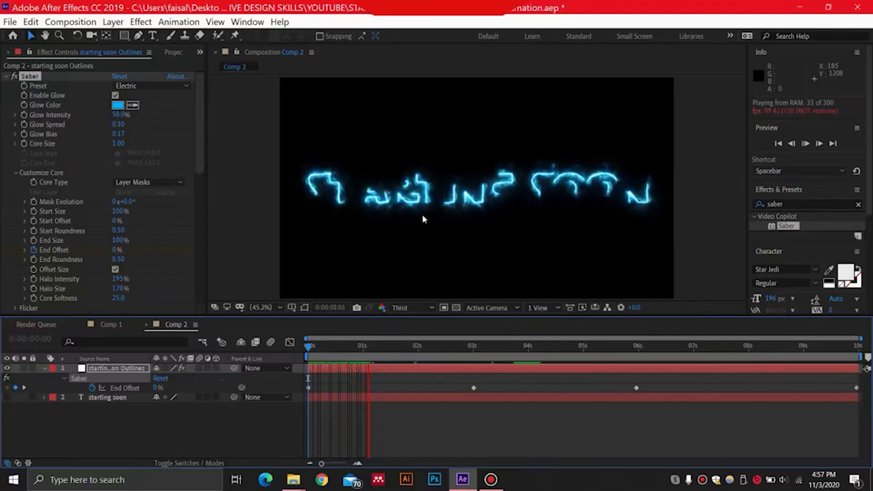
Step: Try the Fire Saber preset and preview it from the start
{"action": "left_click", "coordinate": [148, 86]}
{"action": "left_click", "coordinate": [209, 145]}
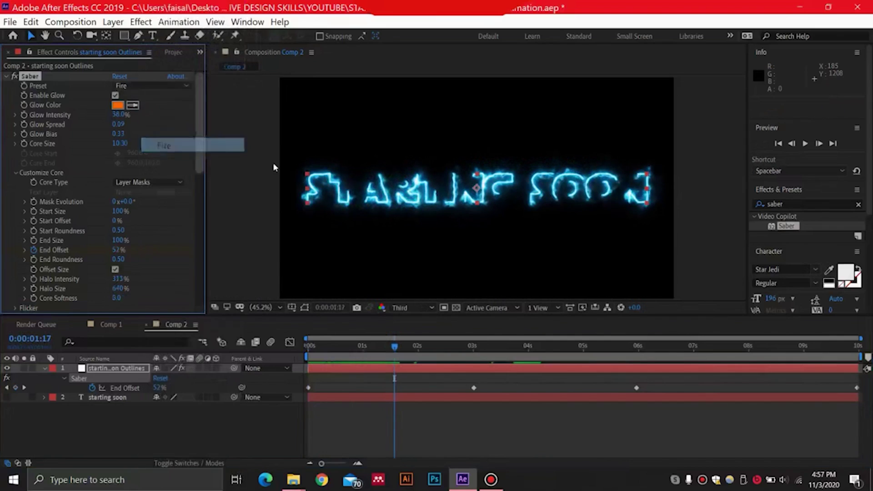
{"action": "left_click_drag", "start_coordinate": [395, 347], "coordinate": [308, 347]}
{"action": "key", "text": "space"}
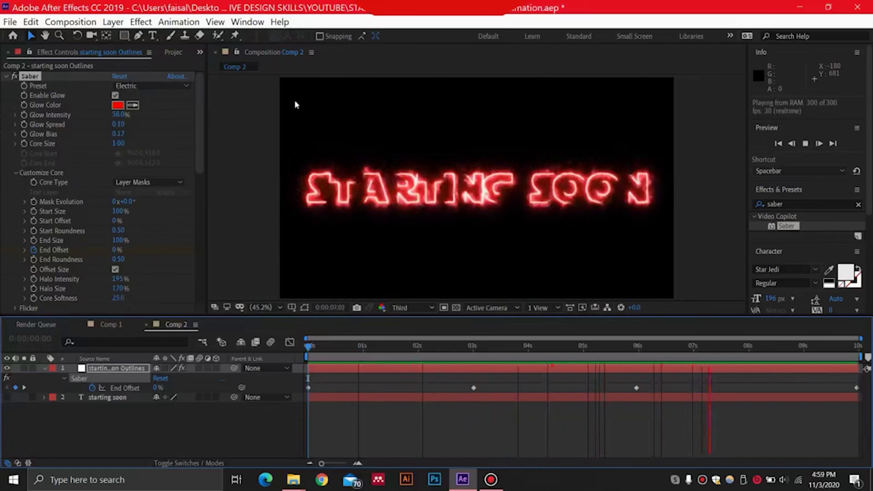
{"action": "key", "text": "space"}
Step: Add Comp 2 to the Render Queue from the File > Export menu
{"action": "left_click", "coordinate": [10, 22]}
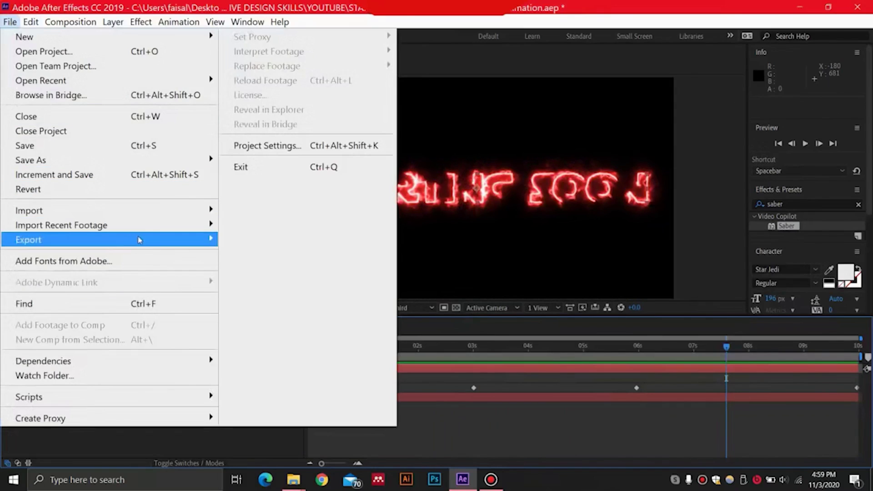
{"action": "mouse_move", "coordinate": [209, 240]}
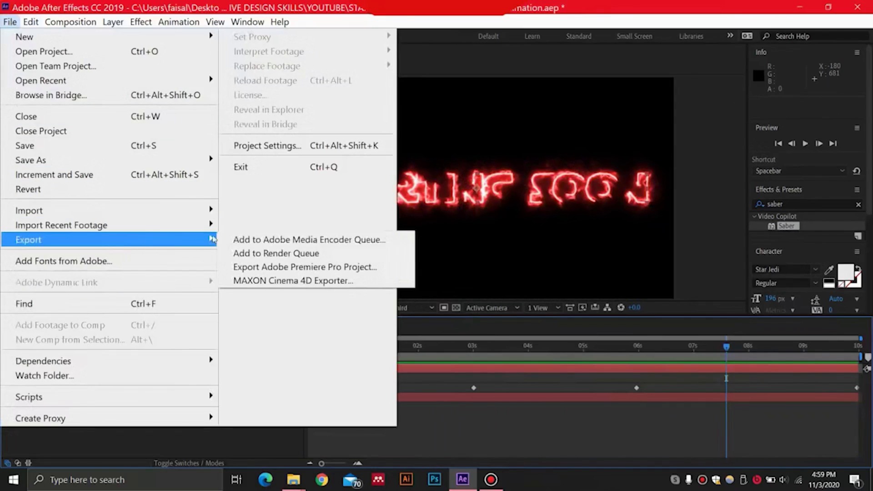
{"action": "left_click", "coordinate": [305, 255]}
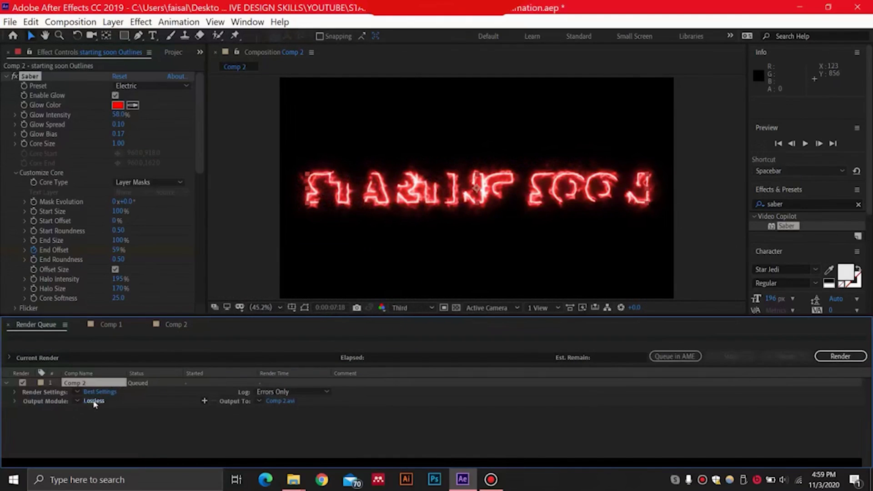
Step: Set the output module format to QuickTime and save the output as Comp 2.mov
{"action": "left_click", "coordinate": [94, 401]}
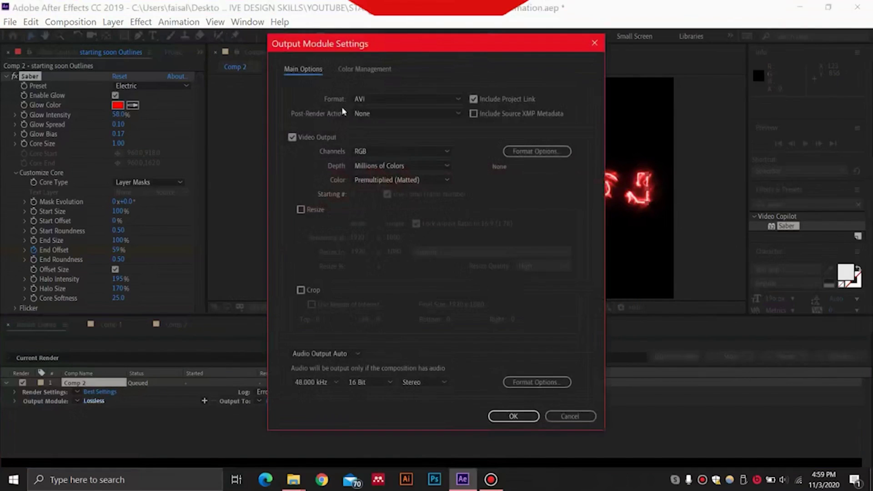
{"action": "left_click", "coordinate": [388, 98]}
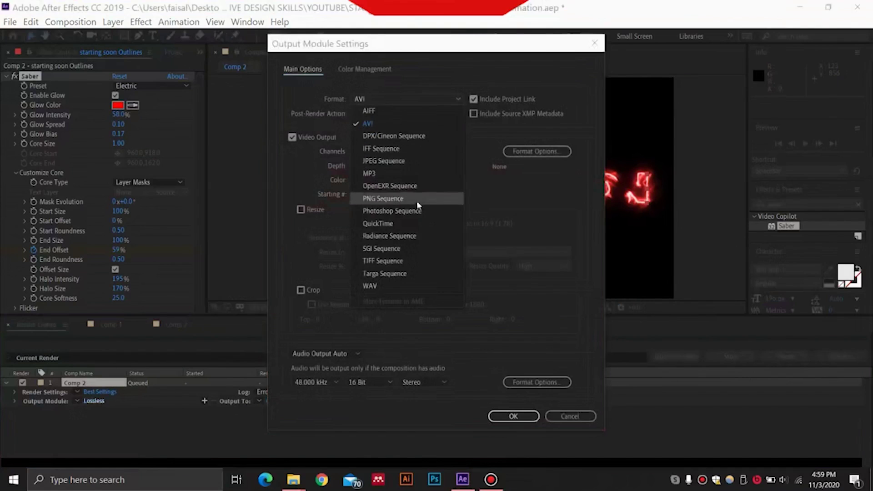
{"action": "left_click", "coordinate": [393, 96]}
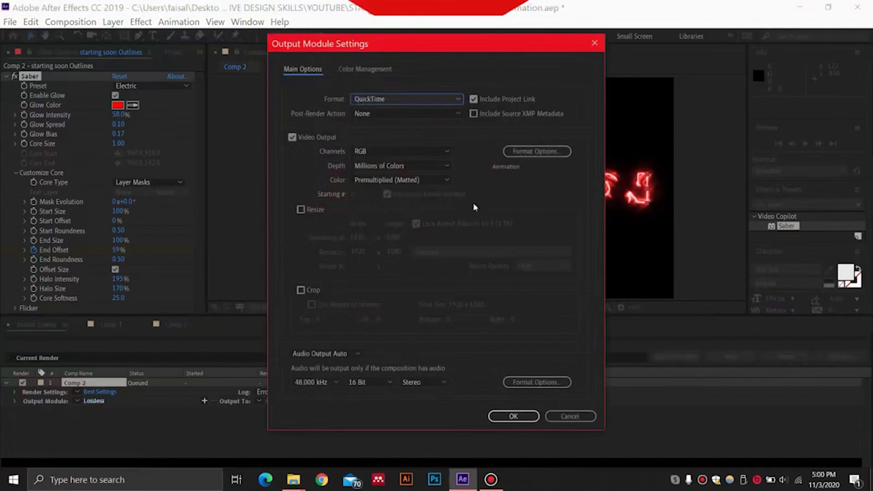
{"action": "left_click", "coordinate": [513, 417]}
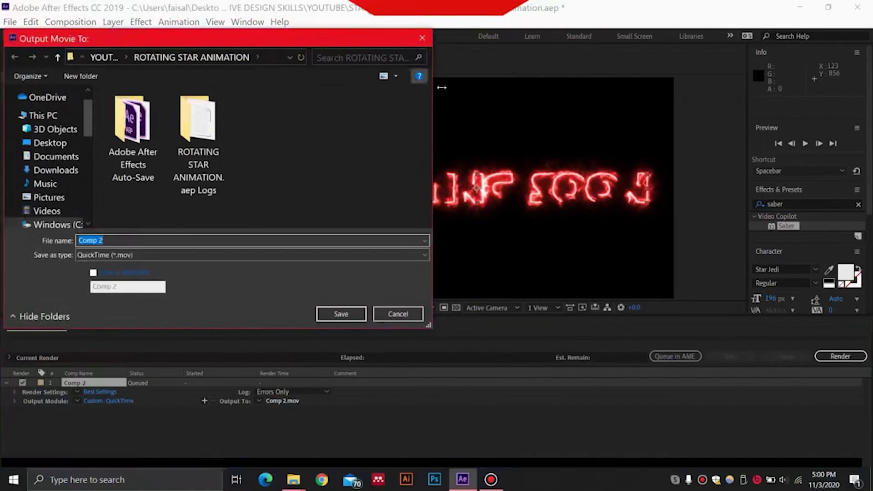
{"action": "left_click", "coordinate": [422, 39]}
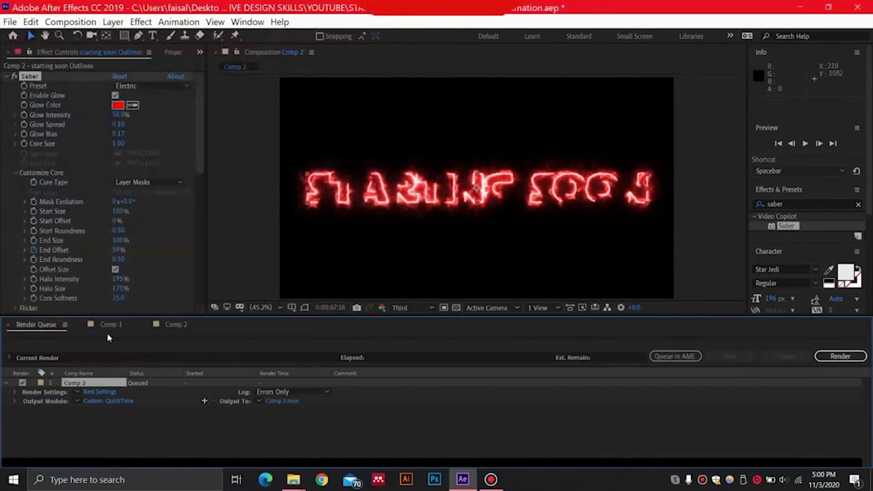
Step: Return to the Comp 2 timeline and preview the red electric STARTING SOON write-on
{"action": "left_click", "coordinate": [392, 177]}
{"action": "key", "text": "space"}
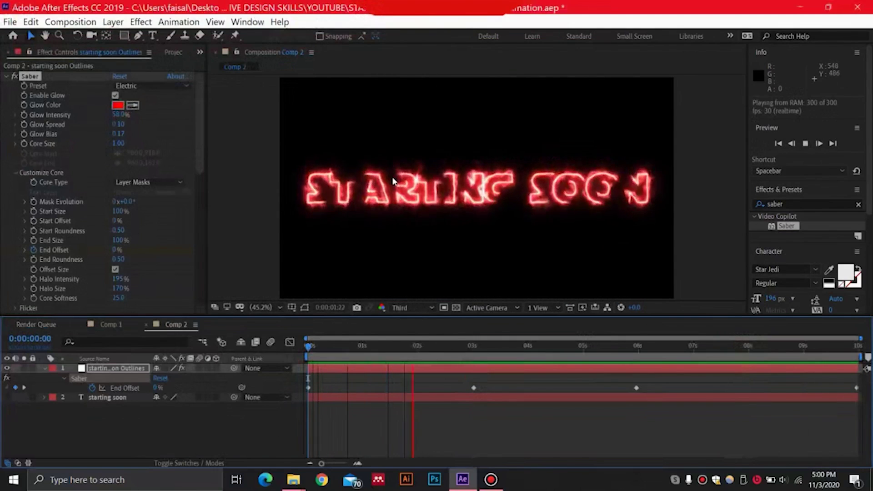